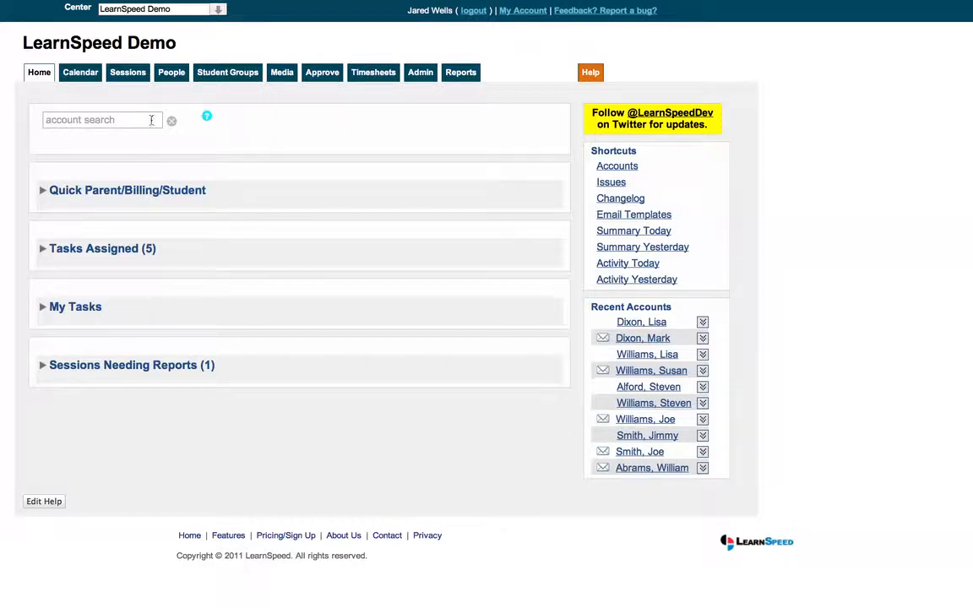
- On the calendar page, subscribe to the missing tutor's calendar and unsubscribe from the purple tutor calendar
{"action": "left_click", "coordinate": [95, 75]}
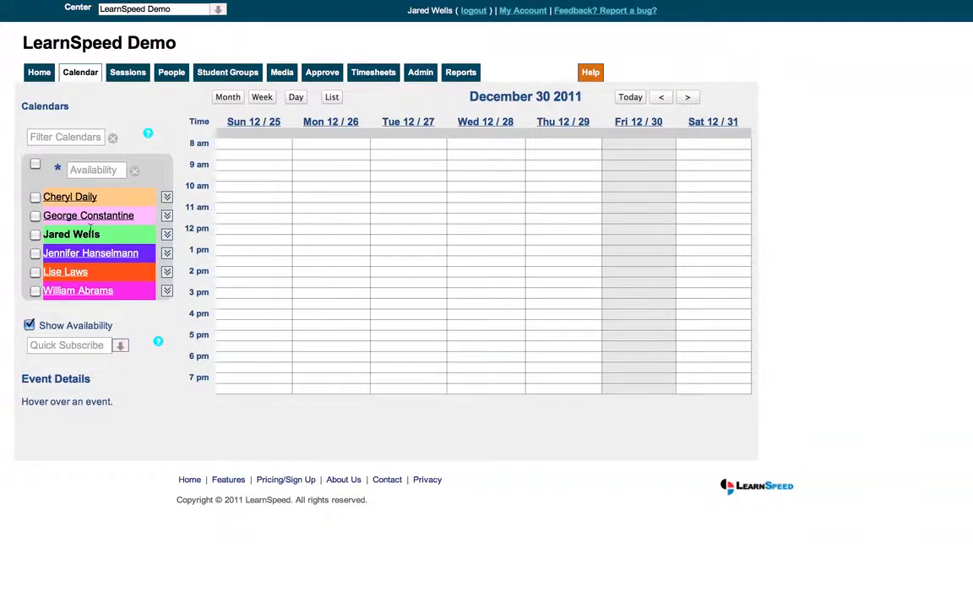
{"action": "left_click", "coordinate": [78, 345]}
{"action": "type", "text": "mark"}
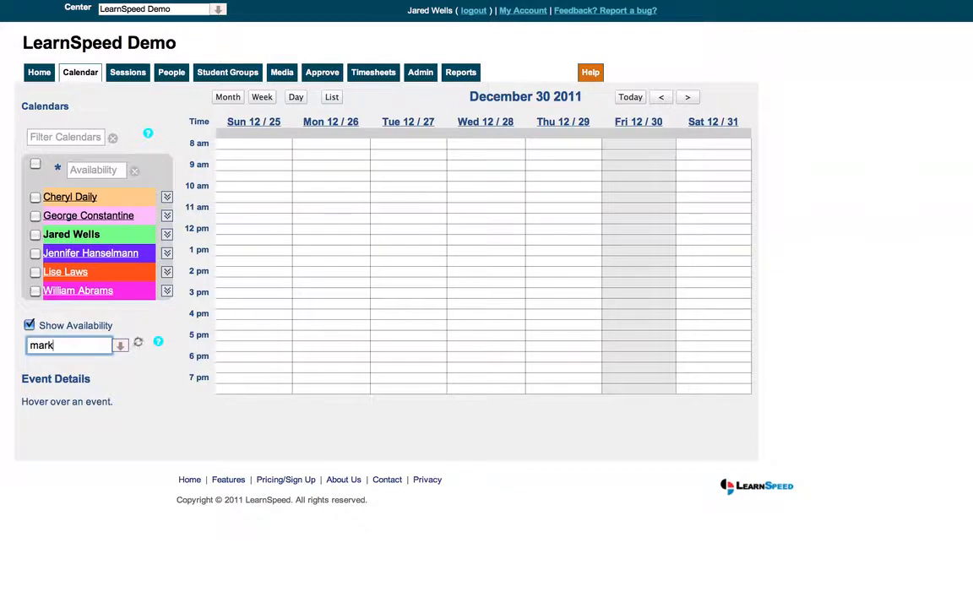
{"action": "type", "text": " pri"}
{"action": "key", "text": "Return"}
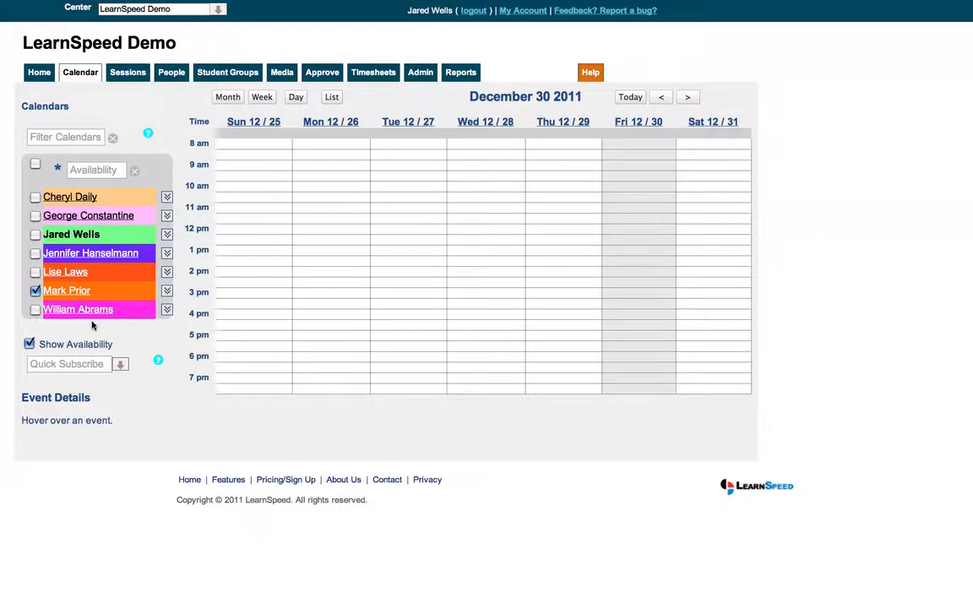
{"action": "left_click", "coordinate": [167, 255]}
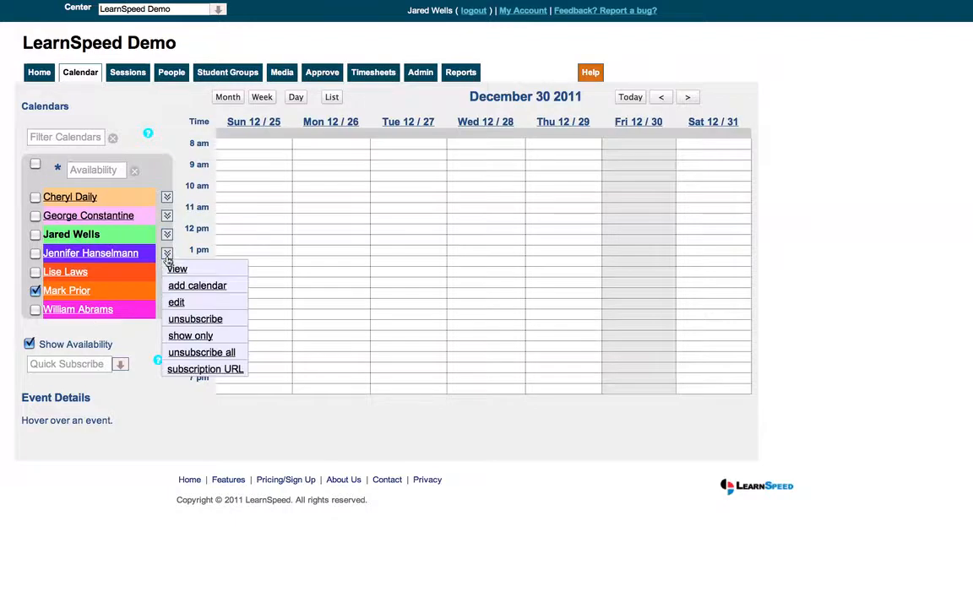
{"action": "left_click", "coordinate": [184, 321]}
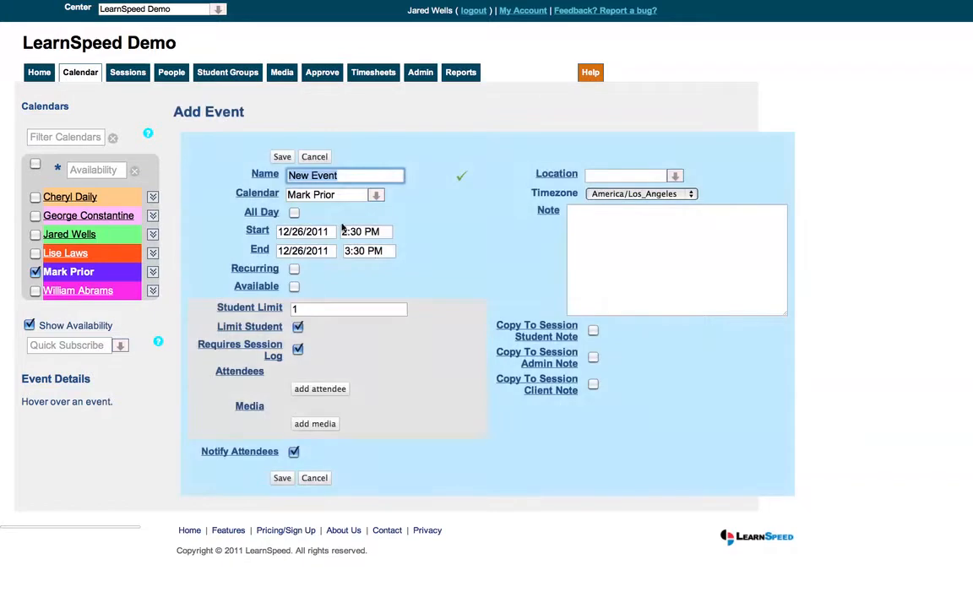
- Set the new event starting 12/26/2011 at 2:30 PM to end at 6:30 PM and recur every week until 06/15/2012
{"action": "left_click", "coordinate": [352, 253]}
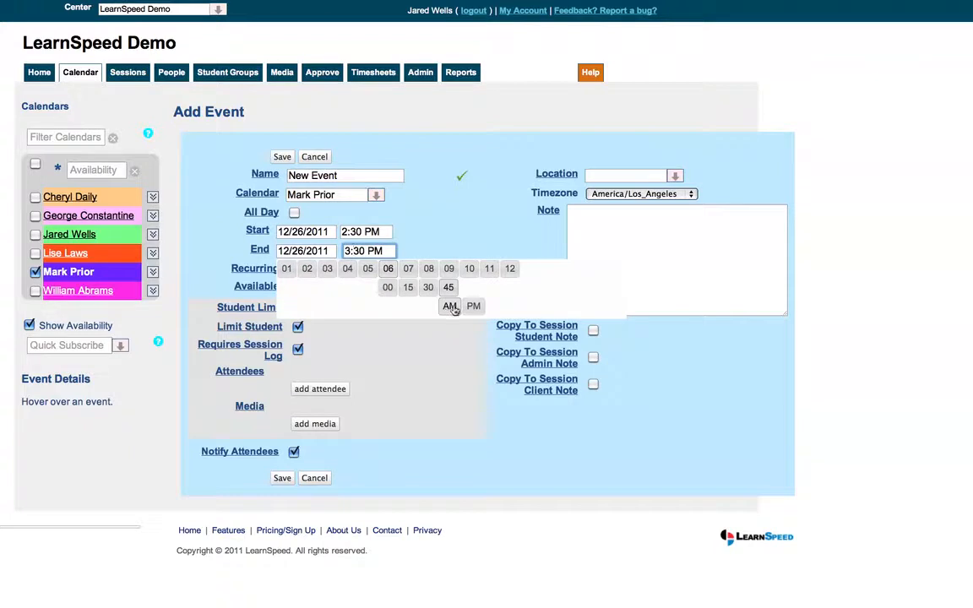
{"action": "left_click", "coordinate": [453, 310]}
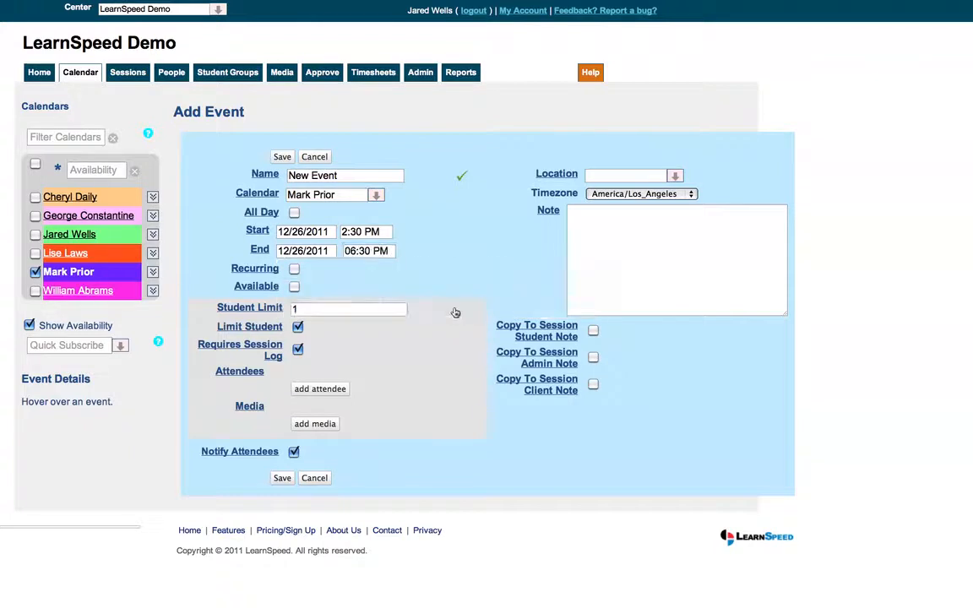
{"action": "left_click", "coordinate": [294, 270]}
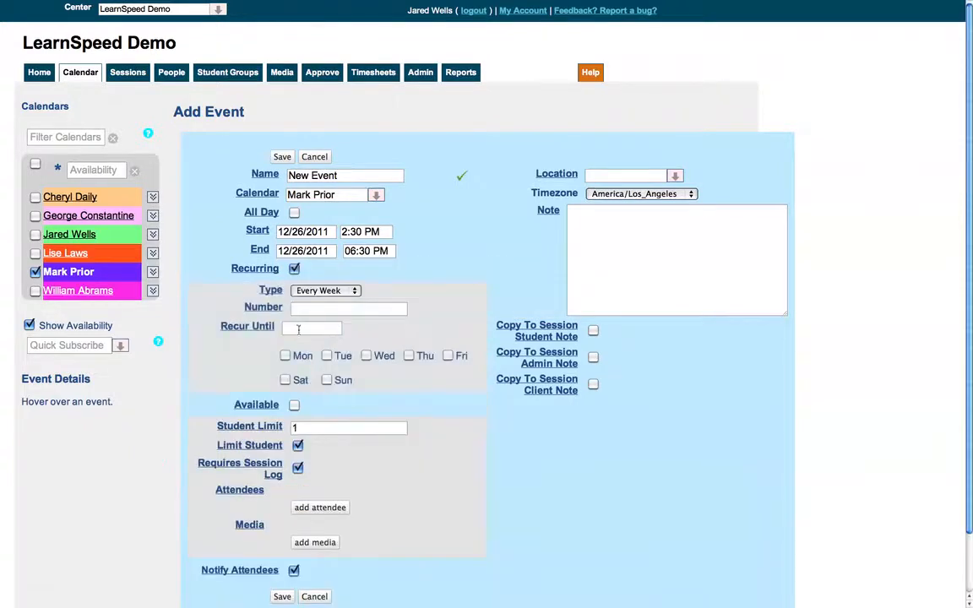
{"action": "left_click", "coordinate": [296, 330]}
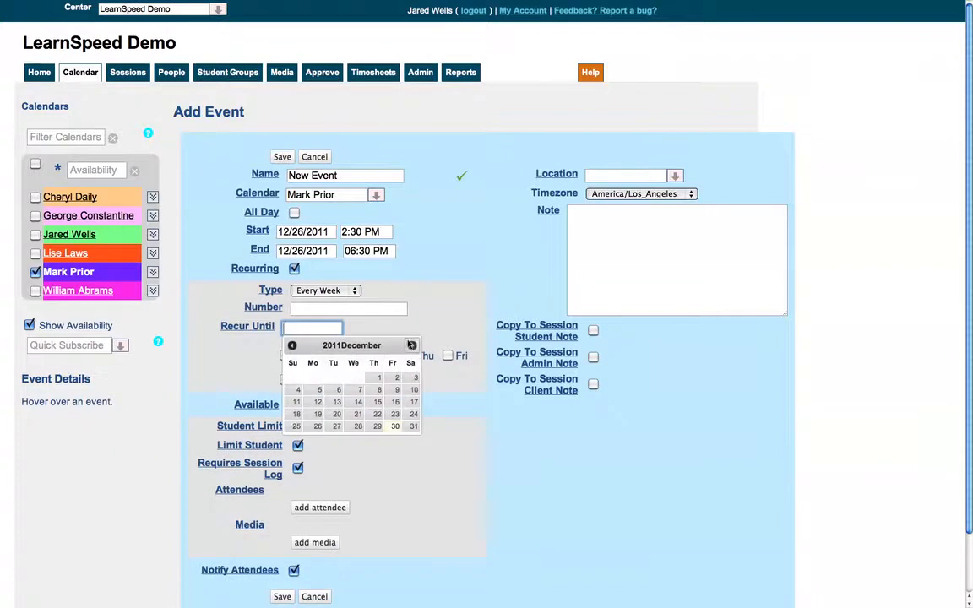
{"action": "left_click", "coordinate": [412, 345]}
{"action": "left_click", "coordinate": [412, 346]}
{"action": "left_click", "coordinate": [411, 345]}
{"action": "left_click", "coordinate": [411, 345]}
{"action": "left_click", "coordinate": [411, 345]}
{"action": "left_click", "coordinate": [411, 346]}
{"action": "left_click", "coordinate": [412, 345]}
{"action": "left_click", "coordinate": [292, 345]}
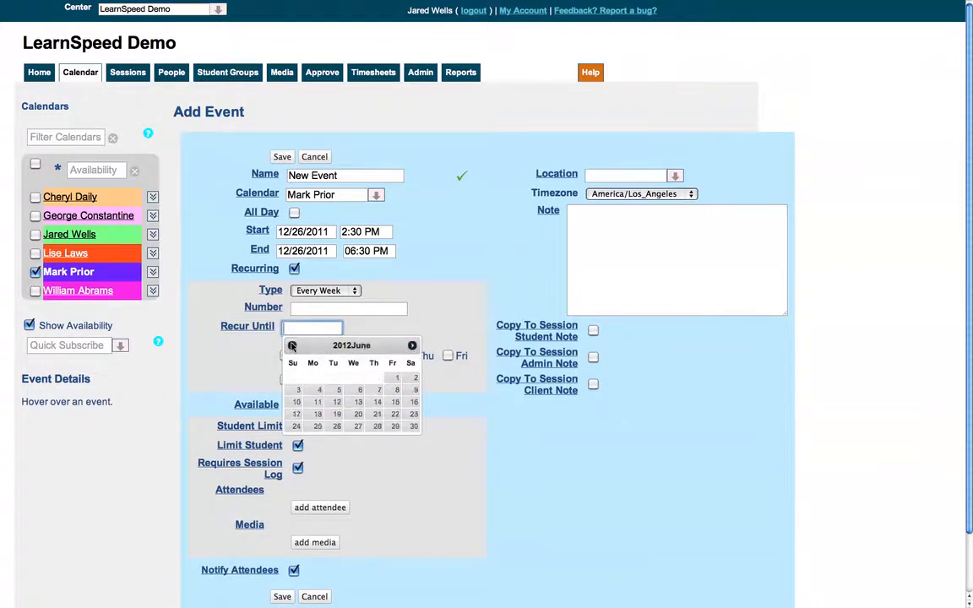
{"action": "left_click", "coordinate": [395, 402]}
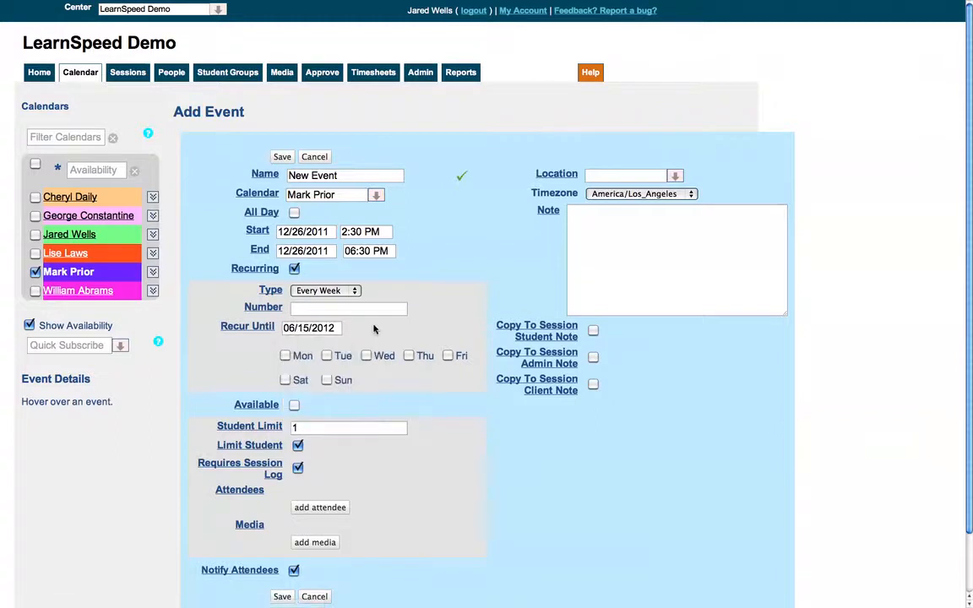
- Repeat the event on Mondays and Wednesdays and save it as available time
{"action": "left_click", "coordinate": [285, 355]}
{"action": "left_click", "coordinate": [366, 355]}
{"action": "left_click", "coordinate": [294, 405]}
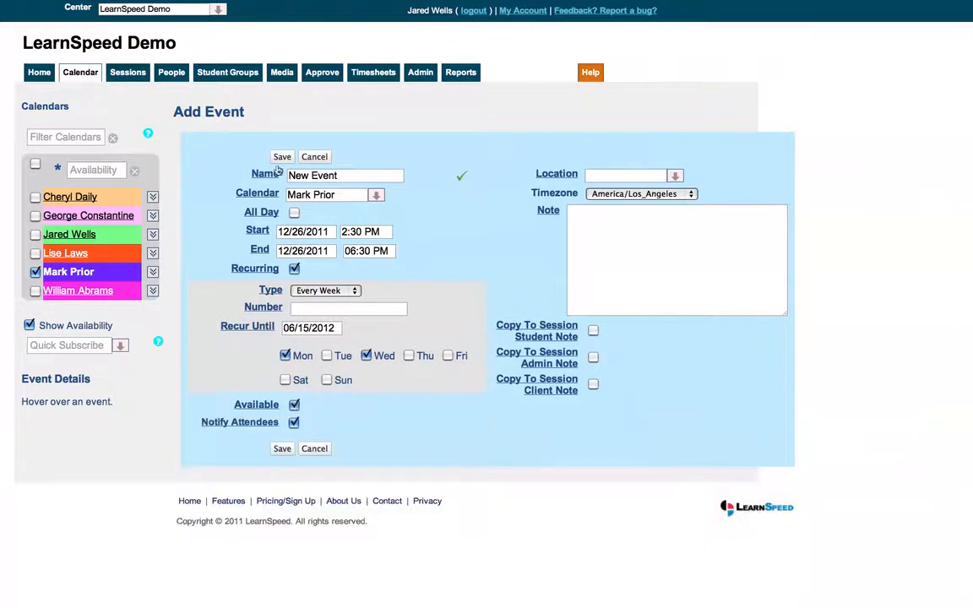
{"action": "left_click", "coordinate": [281, 157]}
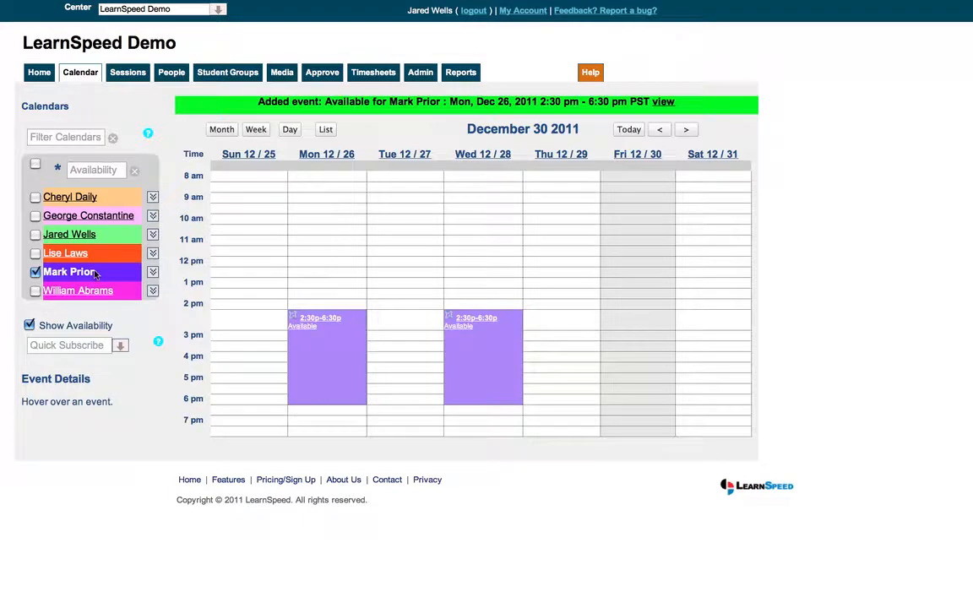
- Start a new event on Tuesday 12/27/2011 at 3:30 PM in the tutor's calendar, ending at 5:30 PM
{"action": "mouse_move", "coordinate": [311, 348]}
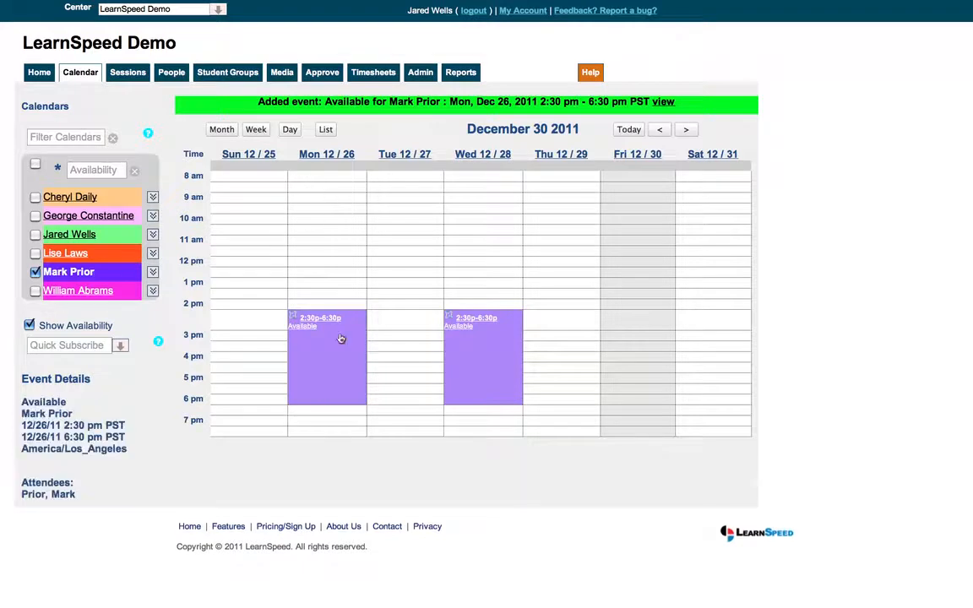
{"action": "mouse_move", "coordinate": [469, 369]}
{"action": "left_click", "coordinate": [400, 346]}
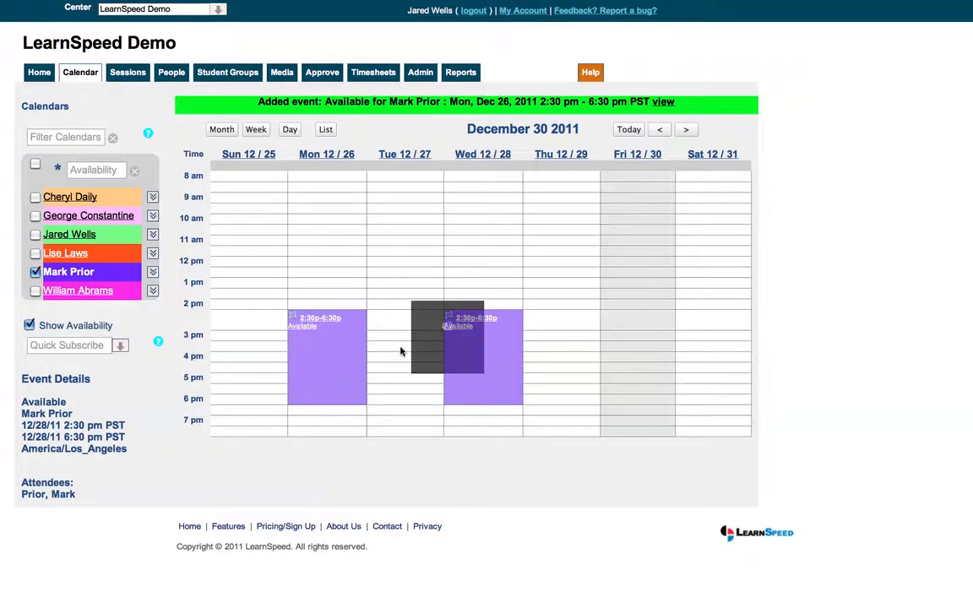
{"action": "left_click", "coordinate": [373, 249]}
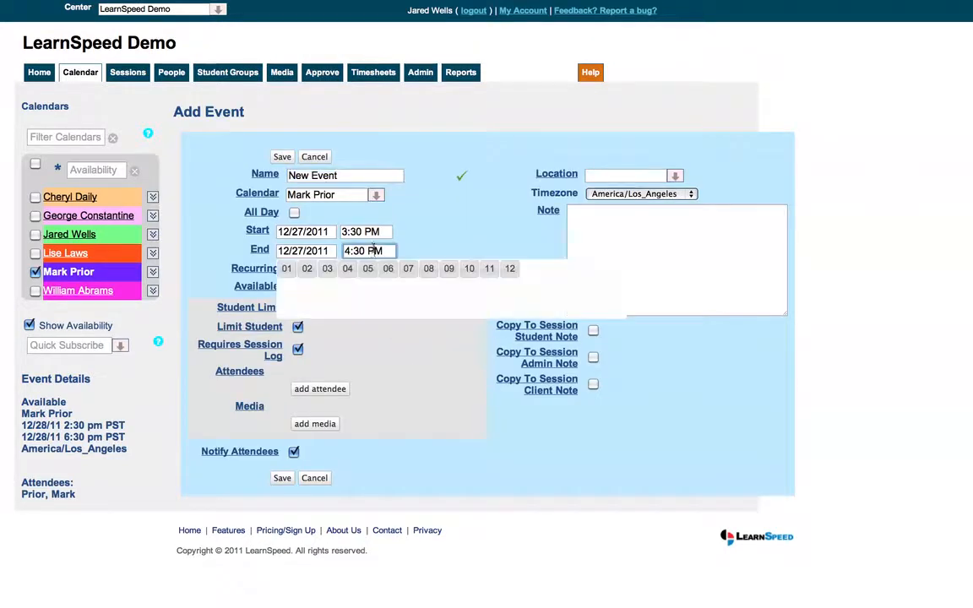
{"action": "mouse_move", "coordinate": [372, 279]}
{"action": "mouse_move", "coordinate": [410, 292]}
{"action": "left_click", "coordinate": [432, 307]}
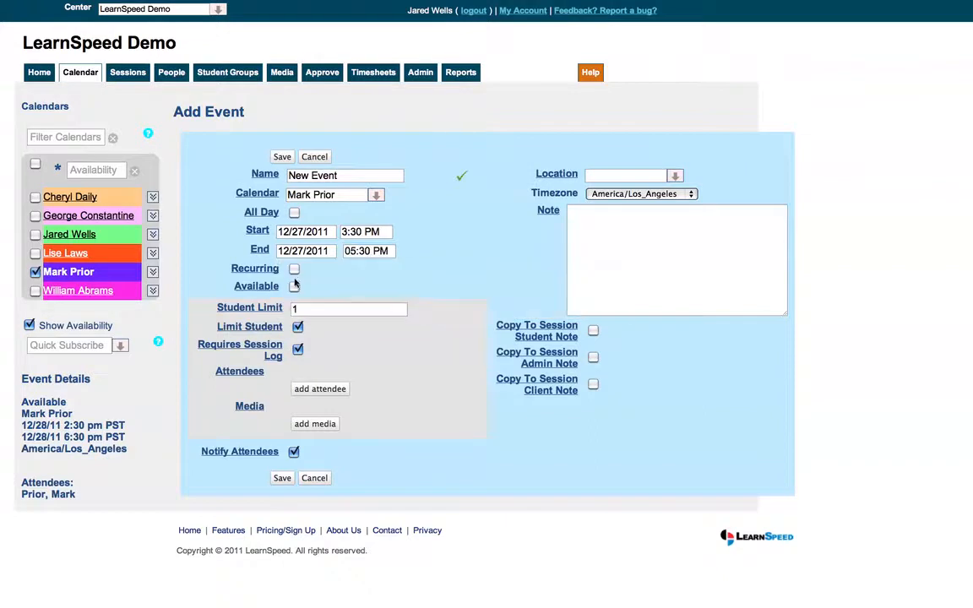
- Make the event recur weekly on Tuesdays and Thursdays until 06/15/2012 and save it as available time
{"action": "left_click", "coordinate": [294, 269]}
{"action": "left_click", "coordinate": [327, 356]}
{"action": "left_click", "coordinate": [409, 355]}
{"action": "left_click", "coordinate": [319, 326]}
{"action": "left_click", "coordinate": [412, 347]}
{"action": "left_click", "coordinate": [412, 346]}
{"action": "left_click", "coordinate": [412, 346]}
{"action": "left_click", "coordinate": [412, 346]}
{"action": "left_click", "coordinate": [412, 347]}
{"action": "left_click", "coordinate": [413, 346]}
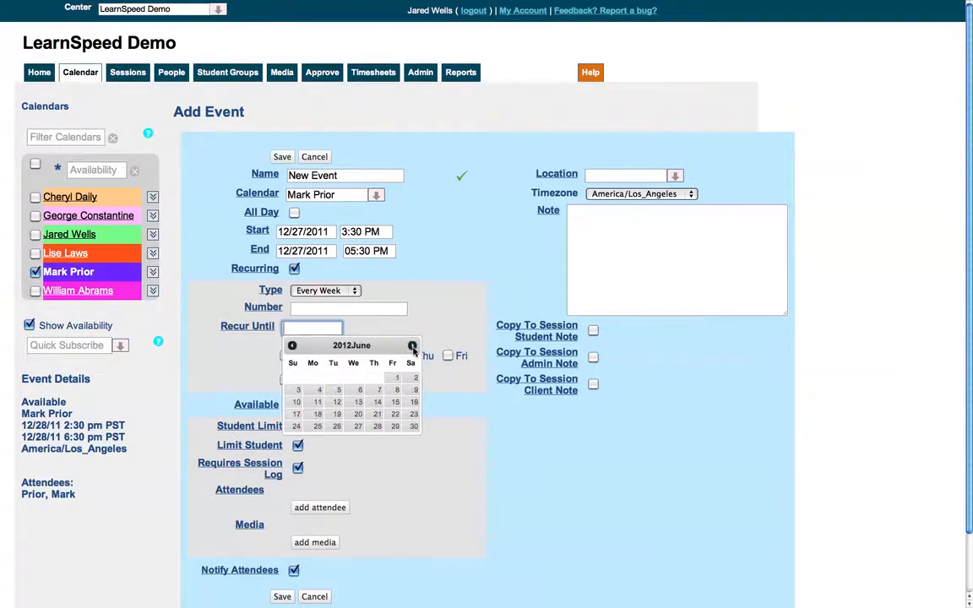
{"action": "left_click", "coordinate": [394, 402]}
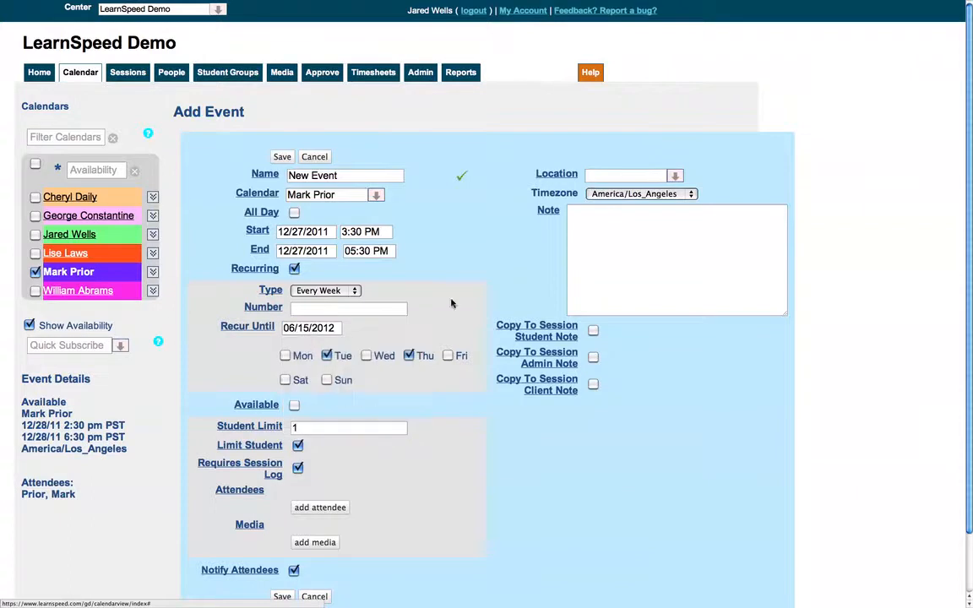
{"action": "left_click", "coordinate": [294, 404]}
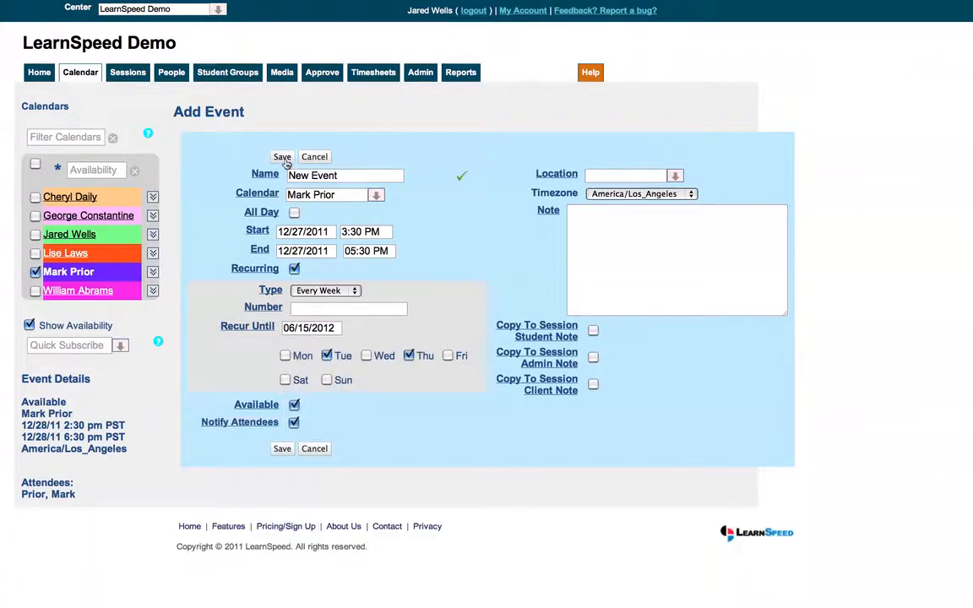
{"action": "left_click", "coordinate": [283, 158]}
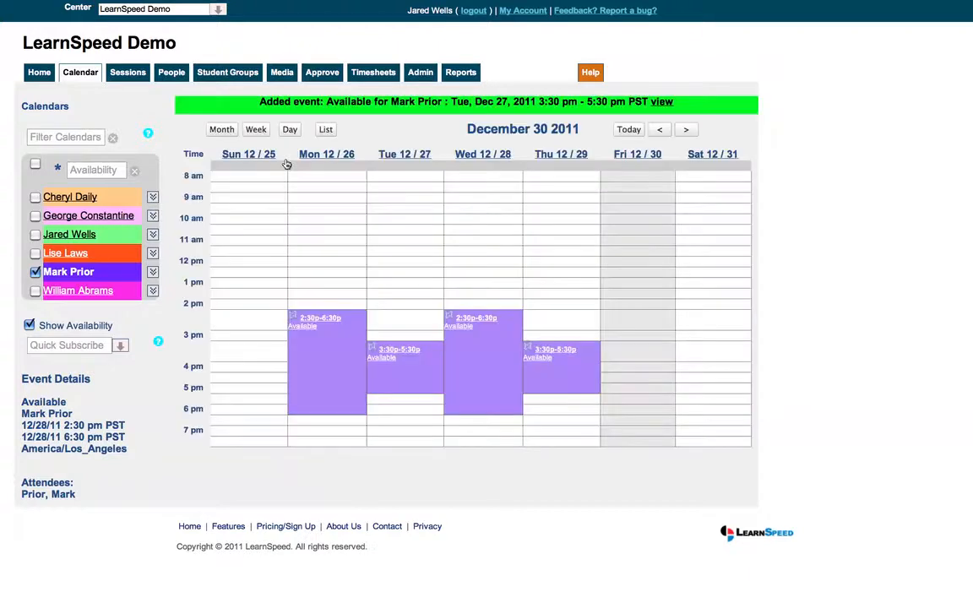
- Delete only the single Thursday 12/29 availability occurrence and check the following week's schedule
{"action": "left_click", "coordinate": [541, 364]}
{"action": "double_click", "coordinate": [542, 362]}
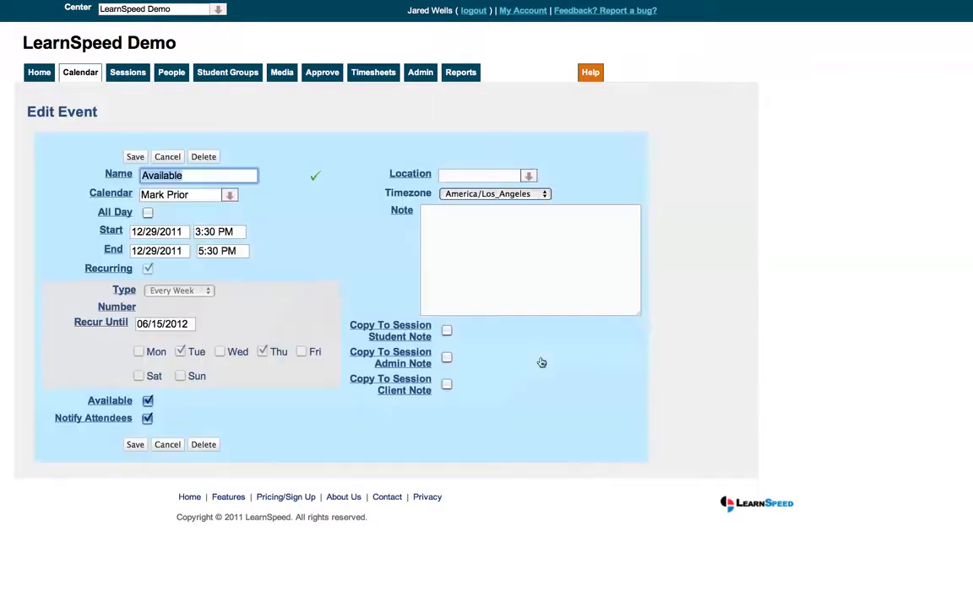
{"action": "left_click", "coordinate": [204, 157]}
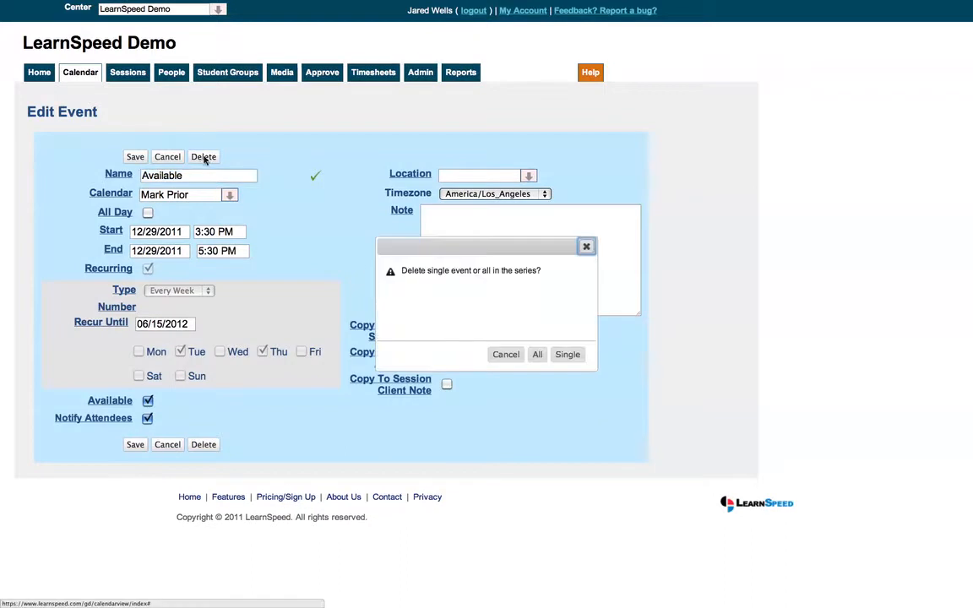
{"action": "left_click", "coordinate": [565, 354]}
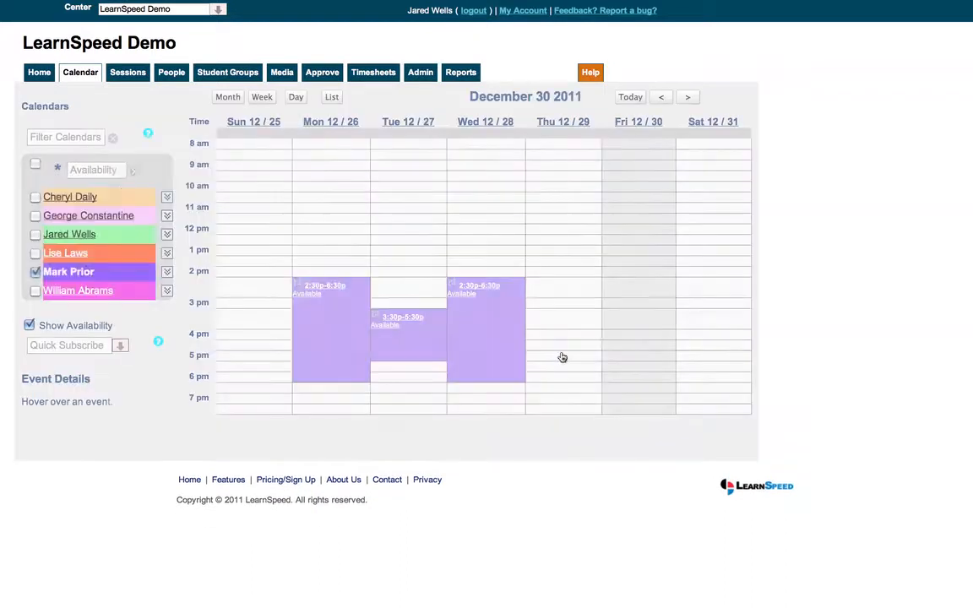
{"action": "mouse_move", "coordinate": [489, 316]}
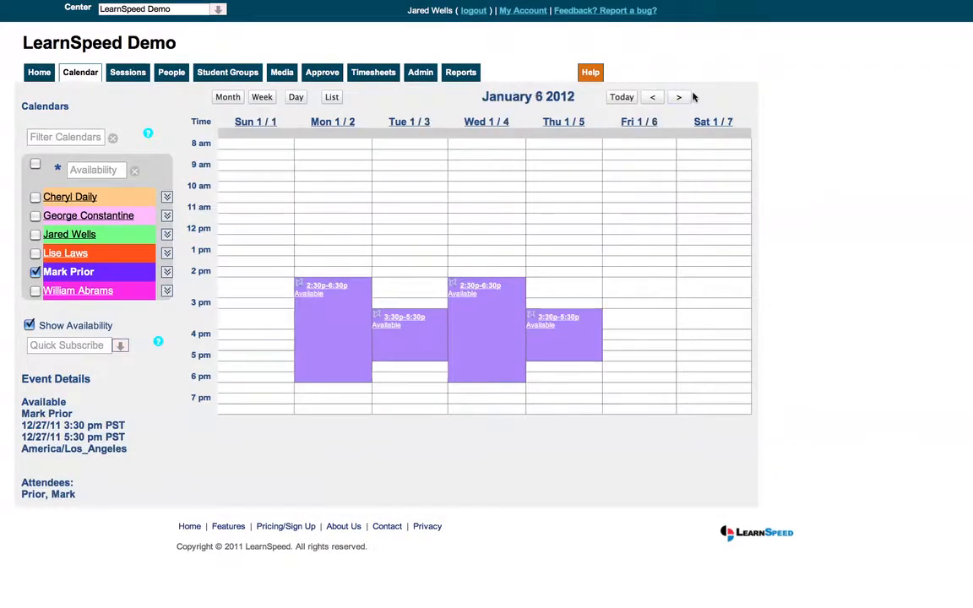
{"action": "left_click", "coordinate": [651, 102]}
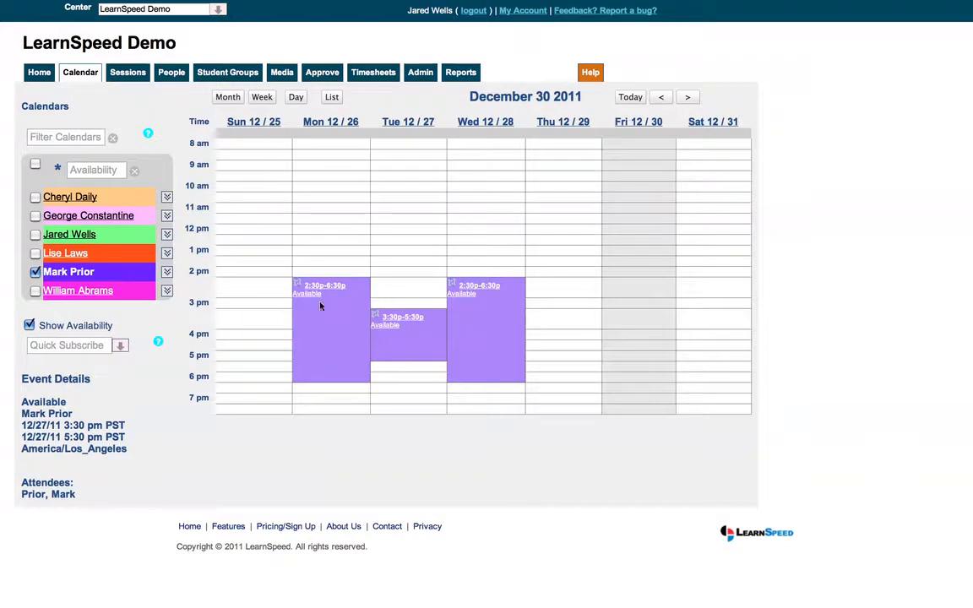
- Book a Wednesday 12/28/2011 session from 3:30 PM to 4:30 PM in the tutor's availability, with the student as attendee
{"action": "left_click", "coordinate": [512, 324]}
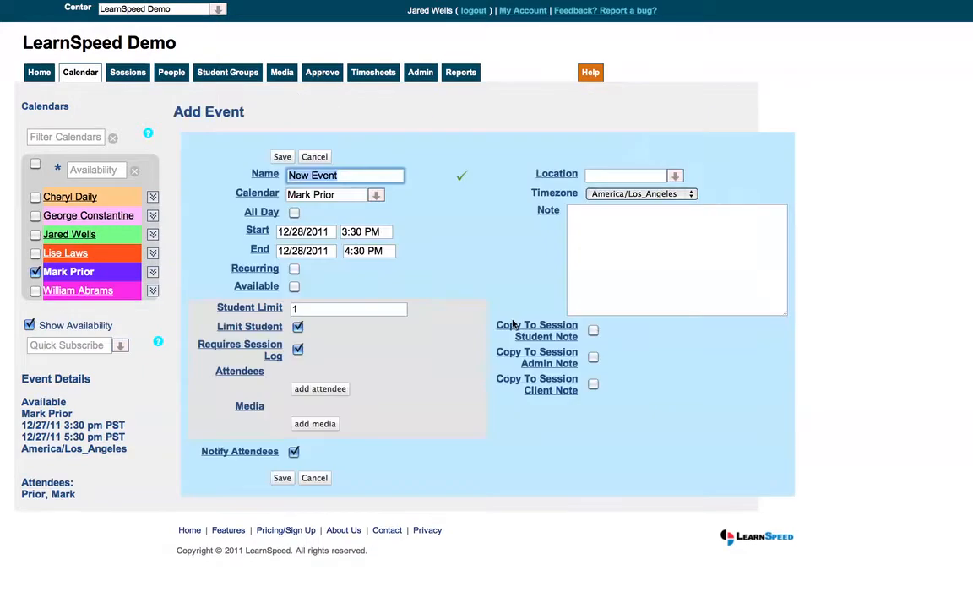
{"action": "left_click", "coordinate": [336, 390]}
{"action": "type", "text": "pablo"}
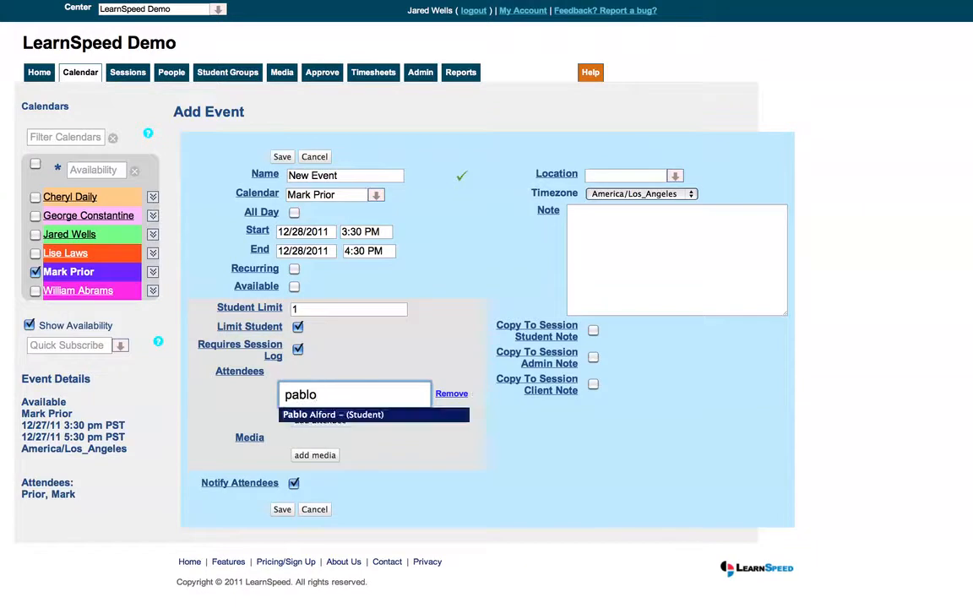
{"action": "left_click", "coordinate": [338, 415]}
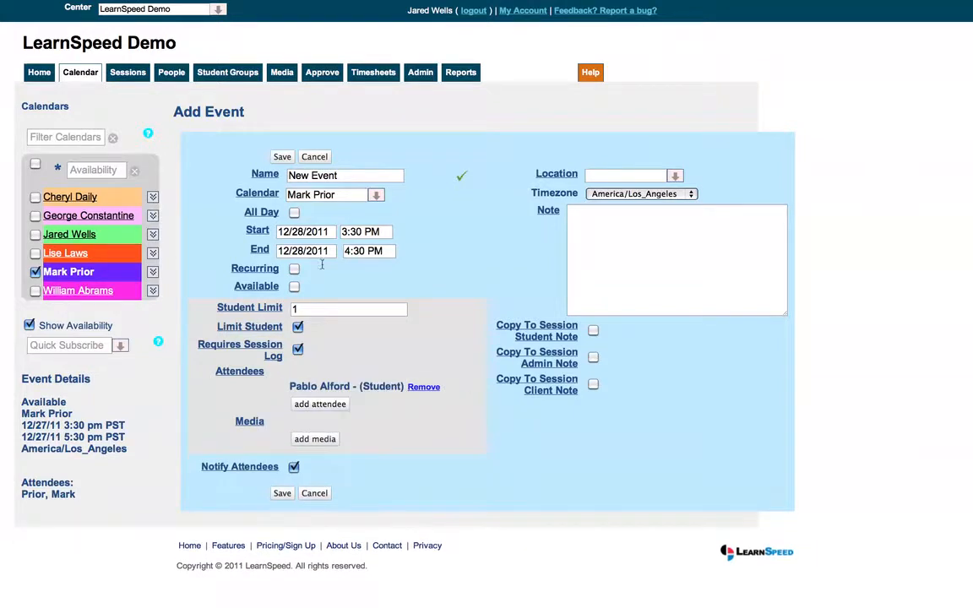
{"action": "left_click", "coordinate": [282, 157]}
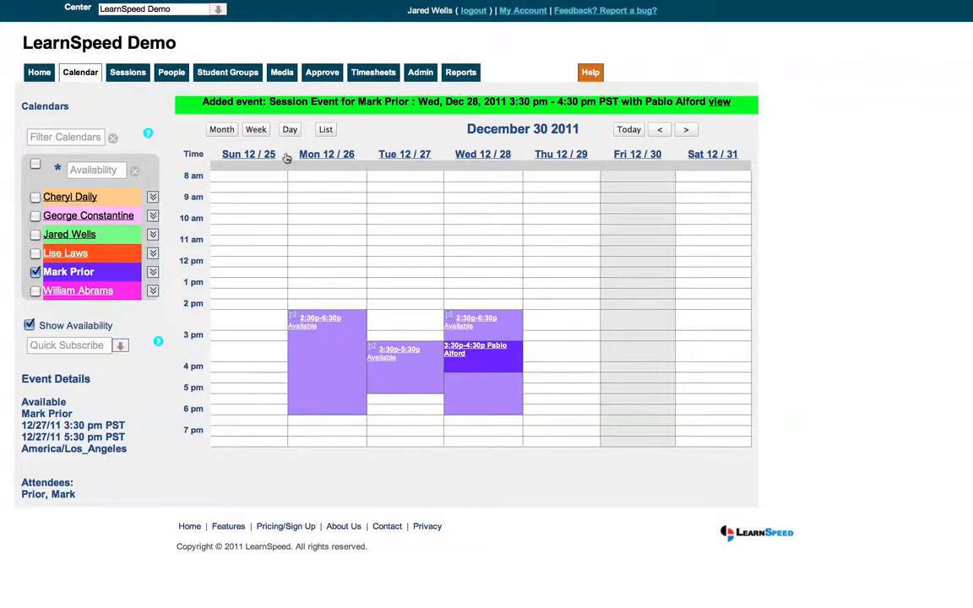
- Hide the tutor's calendar and show the week's tutor availability for algebra
{"action": "left_click", "coordinate": [34, 272]}
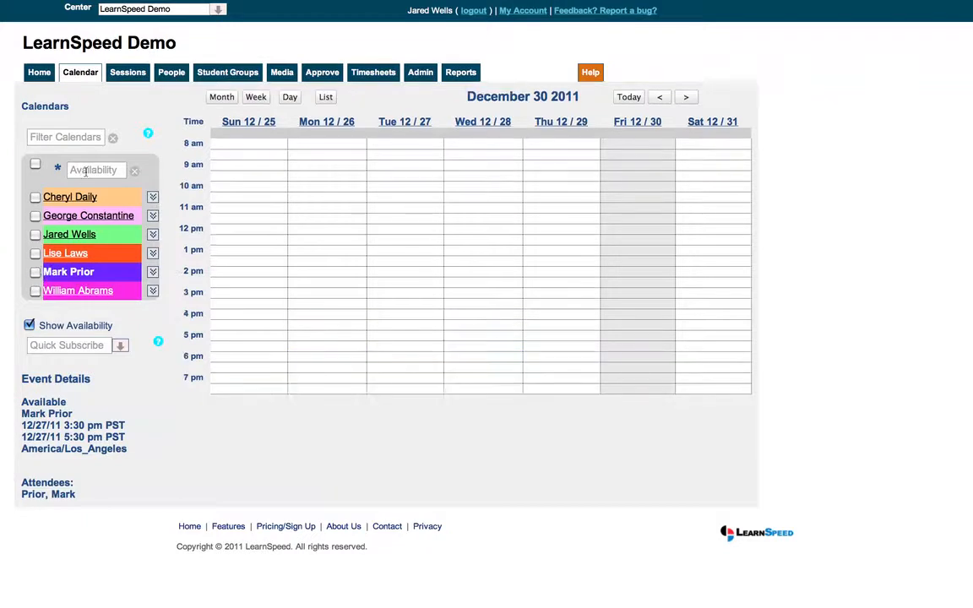
{"action": "left_click", "coordinate": [93, 170]}
{"action": "type", "text": "al"}
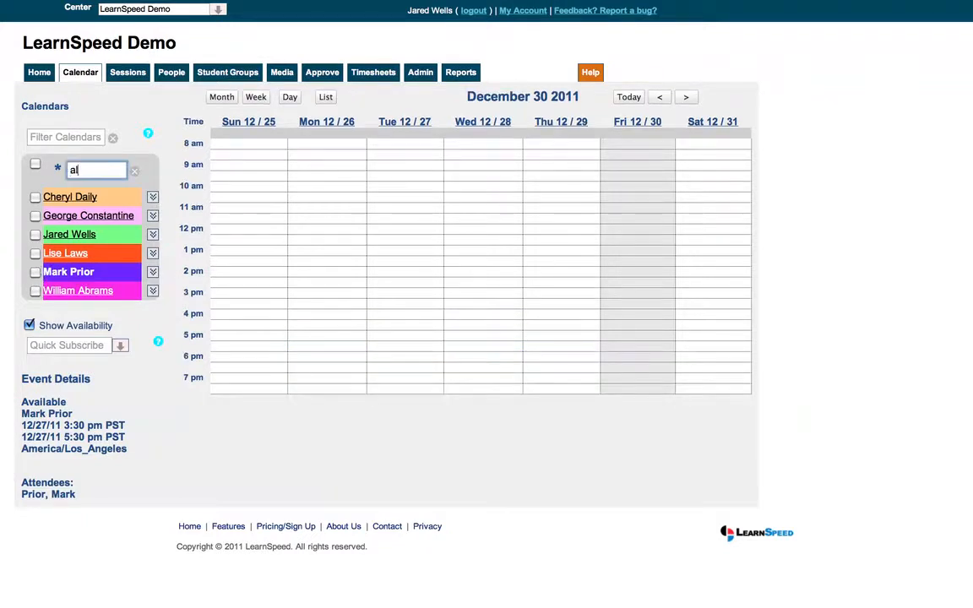
{"action": "type", "text": "gebra"}
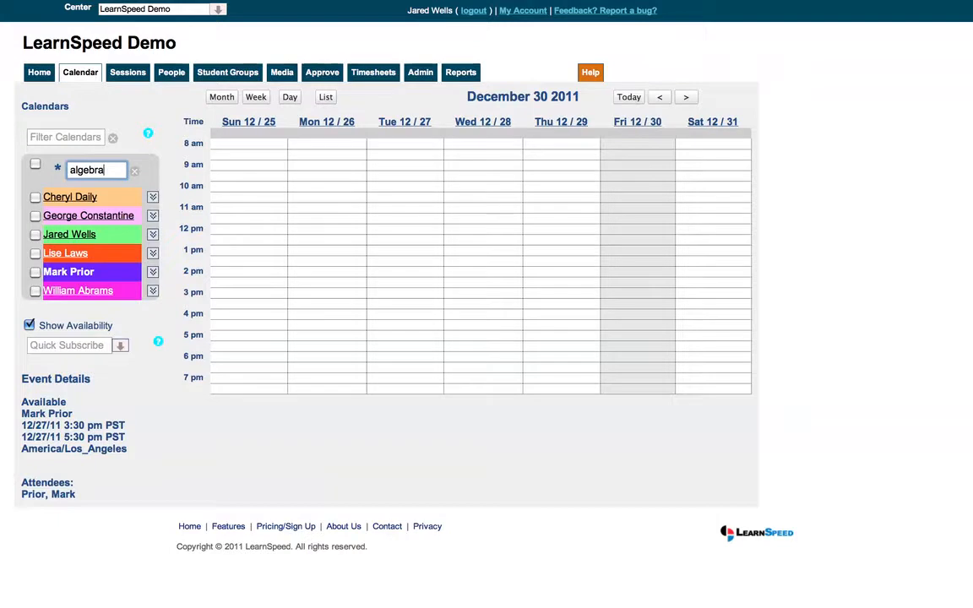
{"action": "left_click", "coordinate": [36, 163]}
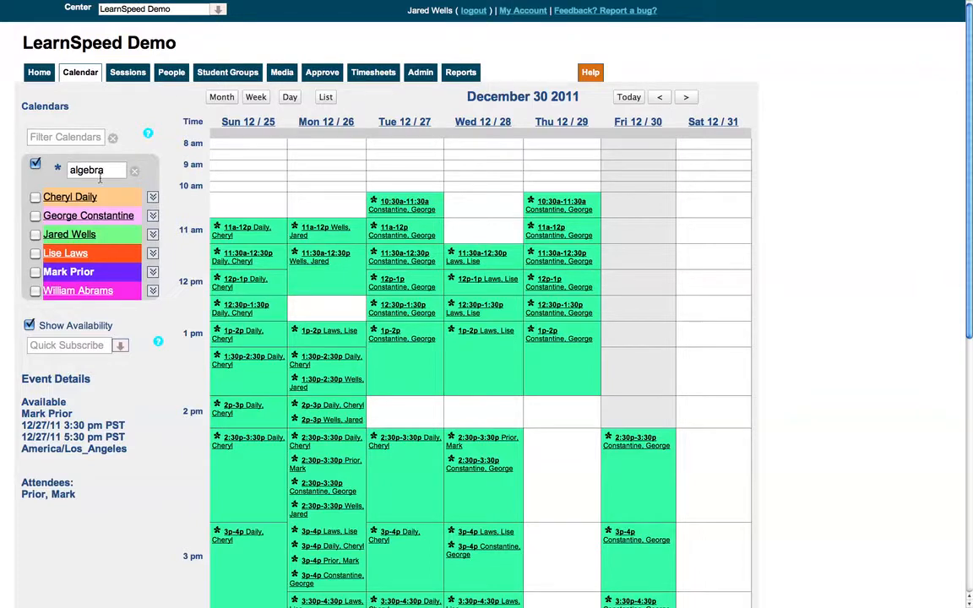
{"action": "scroll", "coordinate": [312, 252], "scroll_direction": "down", "scroll_amount": 8}
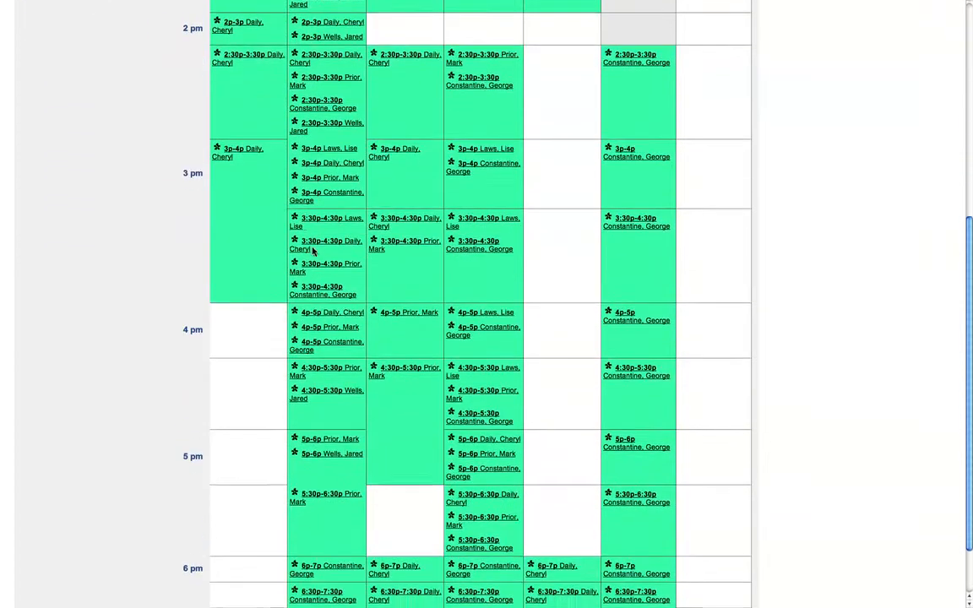
- Start an event in the first-listed tutor's Monday 12/26/2011 5–6 PM algebra availability, replacing the default attendee with the student
{"action": "scroll", "coordinate": [312, 252], "scroll_direction": "down", "scroll_amount": 3}
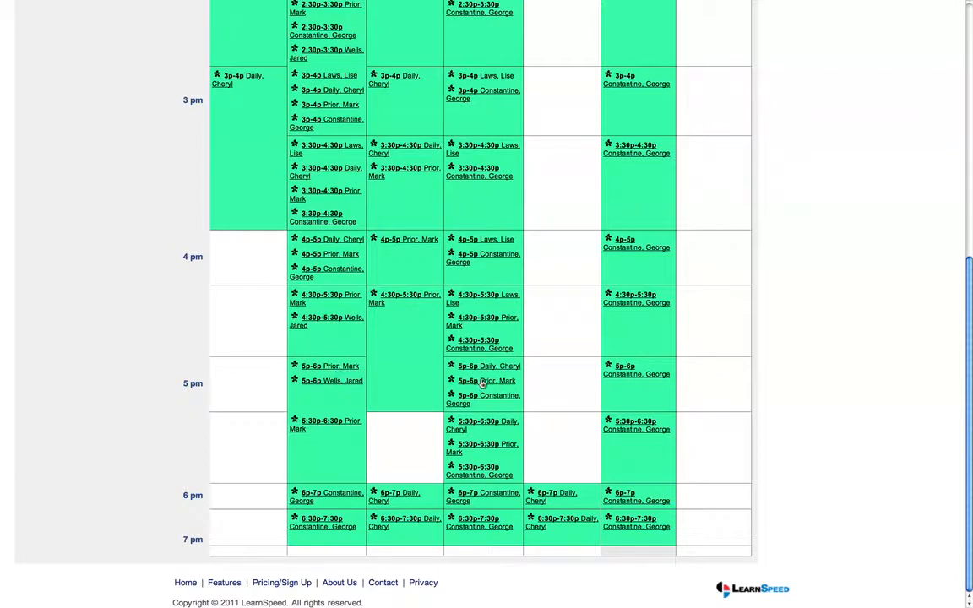
{"action": "left_click", "coordinate": [345, 371]}
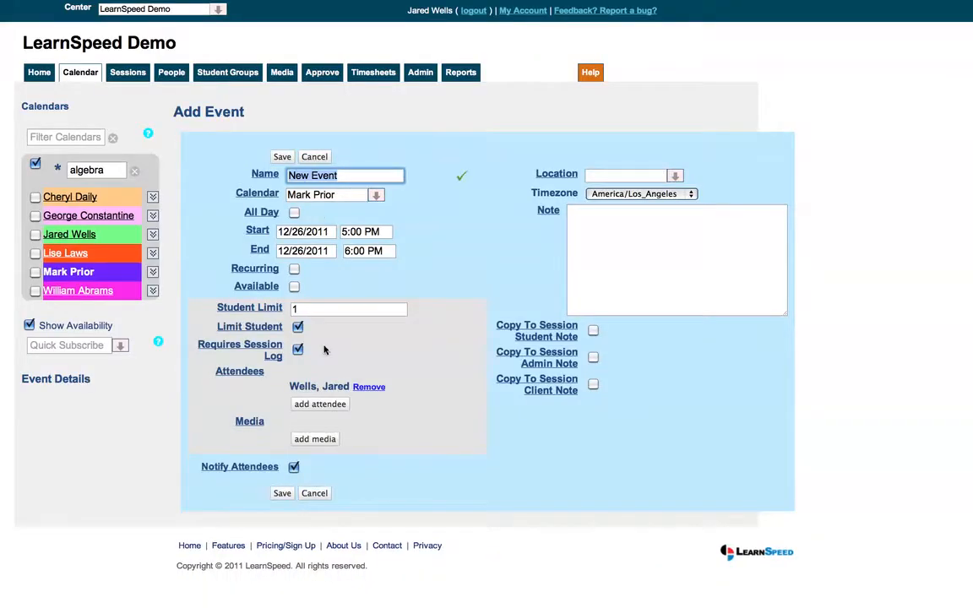
{"action": "left_click", "coordinate": [361, 387]}
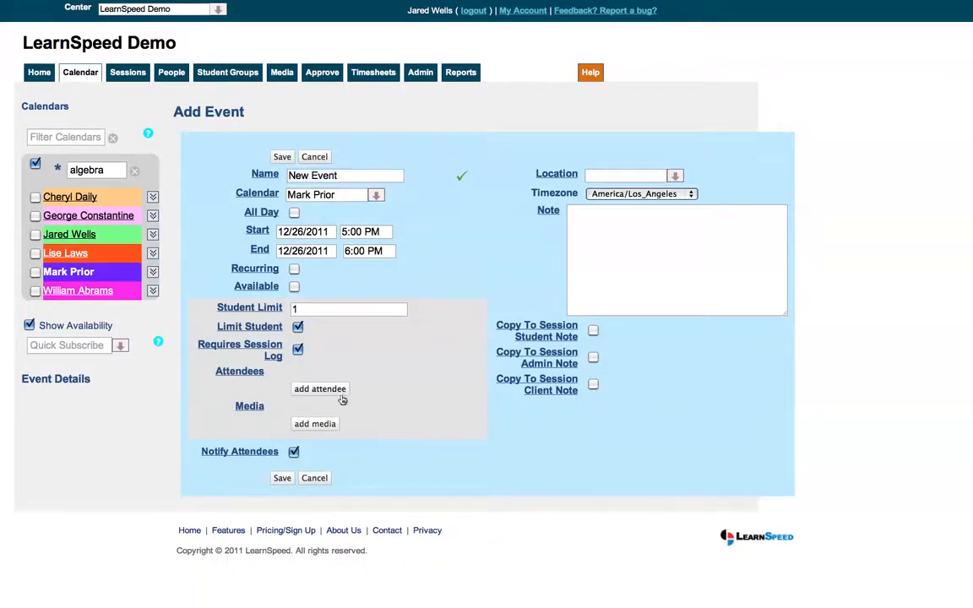
{"action": "left_click", "coordinate": [340, 393]}
{"action": "type", "text": "pablo"}
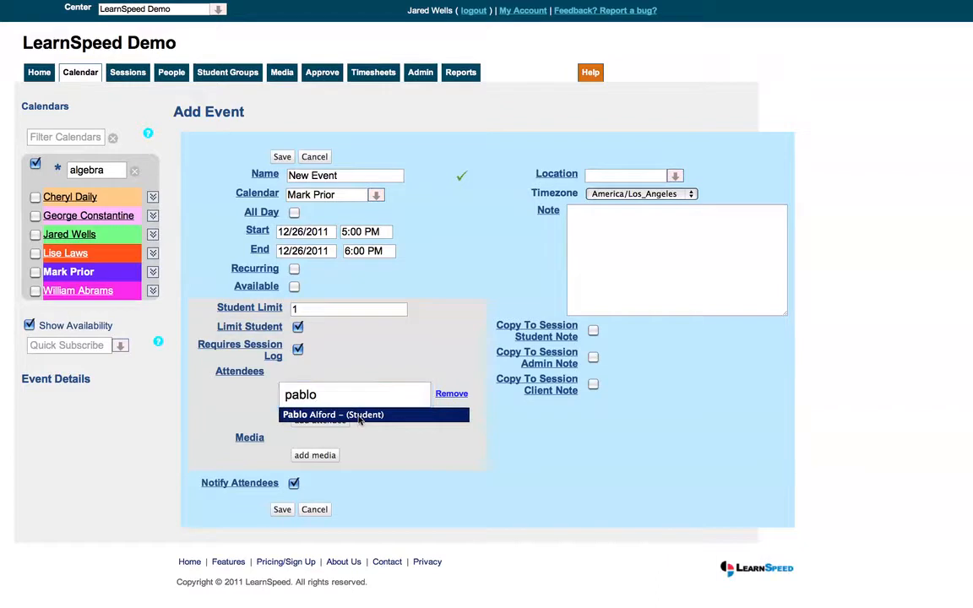
{"action": "left_click", "coordinate": [350, 409]}
- Make the session recur every week on Mondays and Wednesdays until 06/22/2012 and save it
{"action": "left_click", "coordinate": [294, 268]}
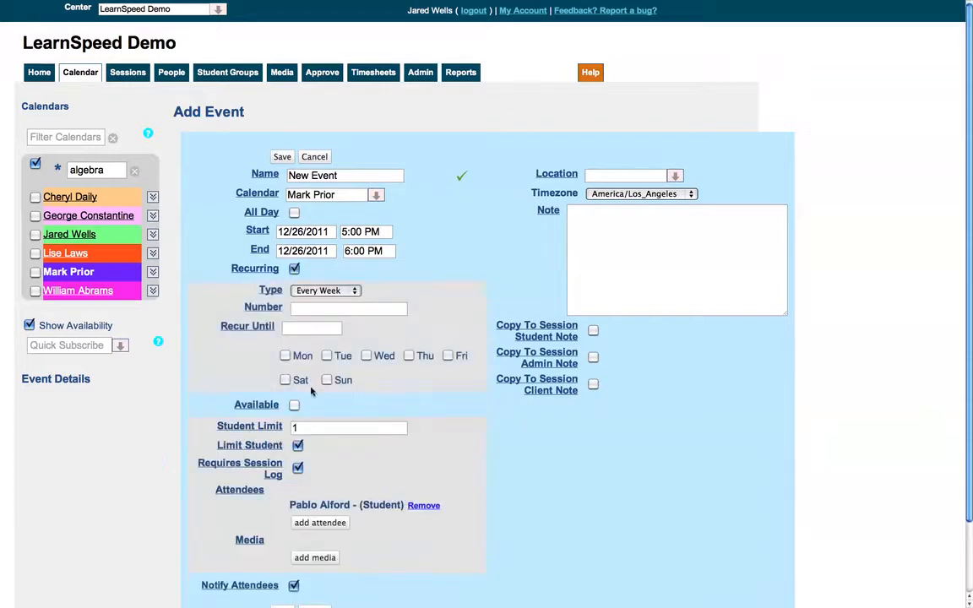
{"action": "left_click", "coordinate": [287, 357]}
{"action": "left_click", "coordinate": [367, 355]}
{"action": "left_click", "coordinate": [292, 332]}
{"action": "left_click", "coordinate": [412, 346]}
{"action": "left_click", "coordinate": [412, 346]}
{"action": "left_click", "coordinate": [412, 346]}
{"action": "left_click", "coordinate": [412, 347]}
{"action": "left_click", "coordinate": [413, 346]}
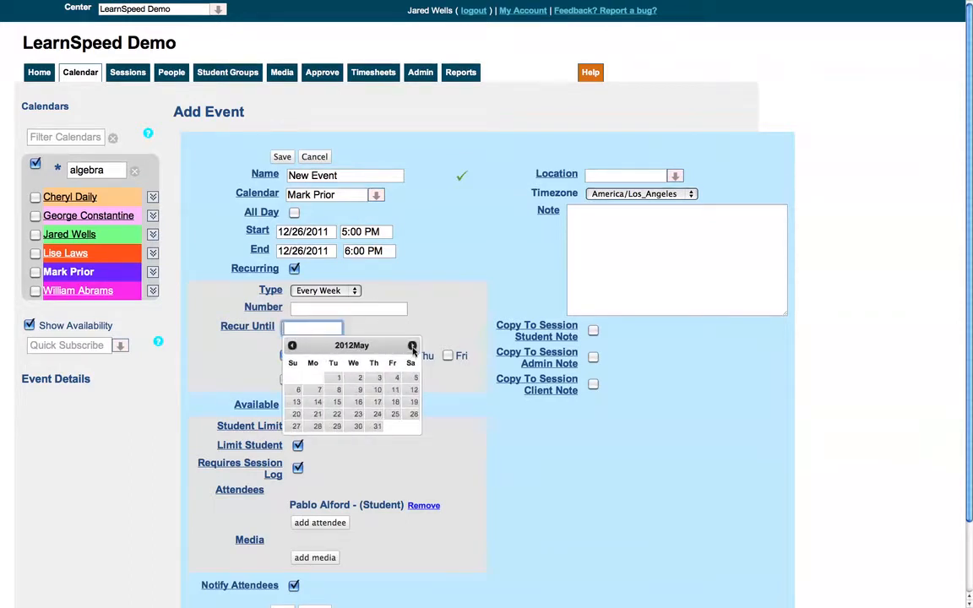
{"action": "left_click", "coordinate": [412, 346]}
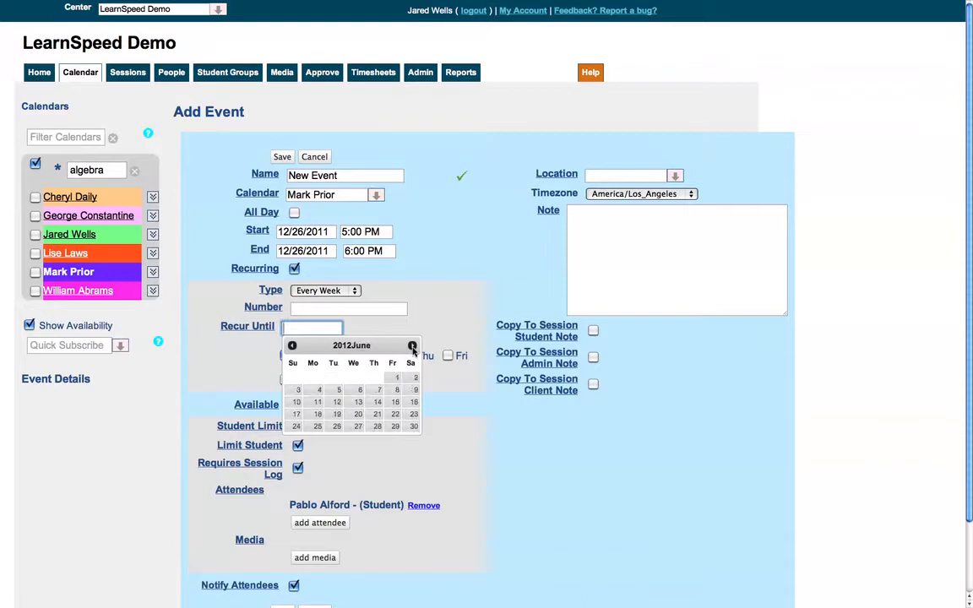
{"action": "left_click", "coordinate": [395, 413]}
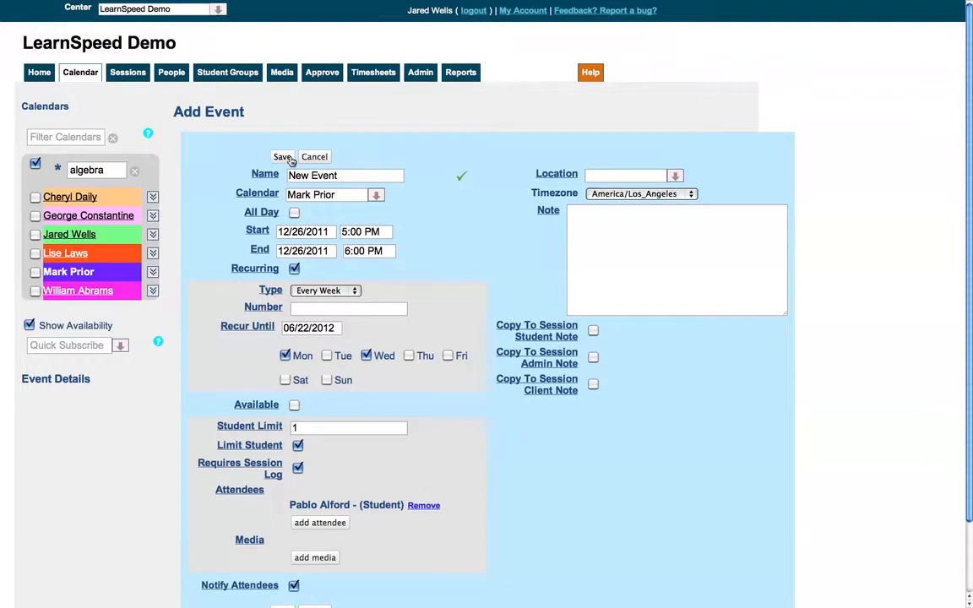
{"action": "left_click", "coordinate": [282, 157]}
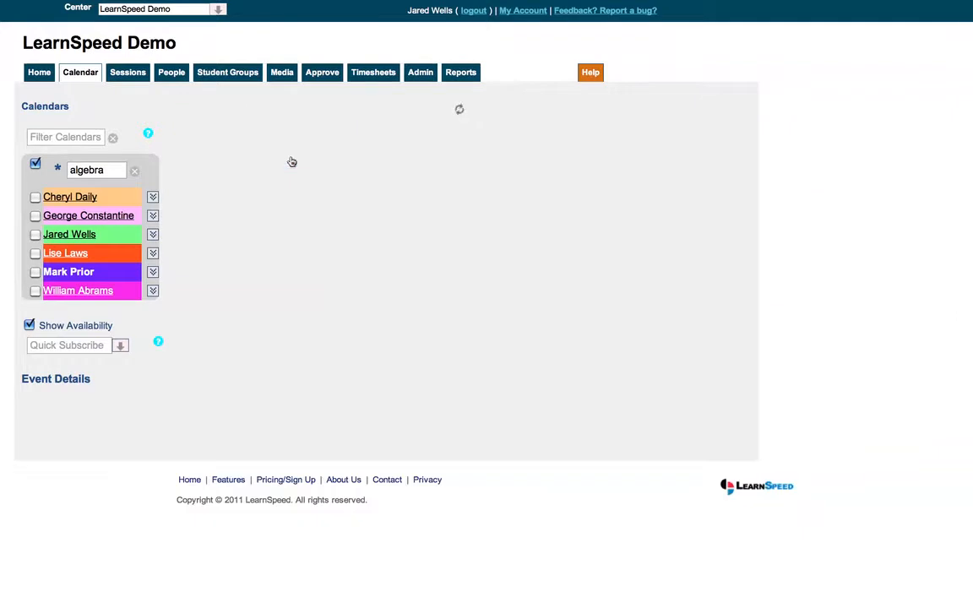
- Show only the booked tutor's calendar instead of the algebra availability and check the Monday and Wednesday 5–6 PM session details
{"action": "left_click", "coordinate": [34, 272]}
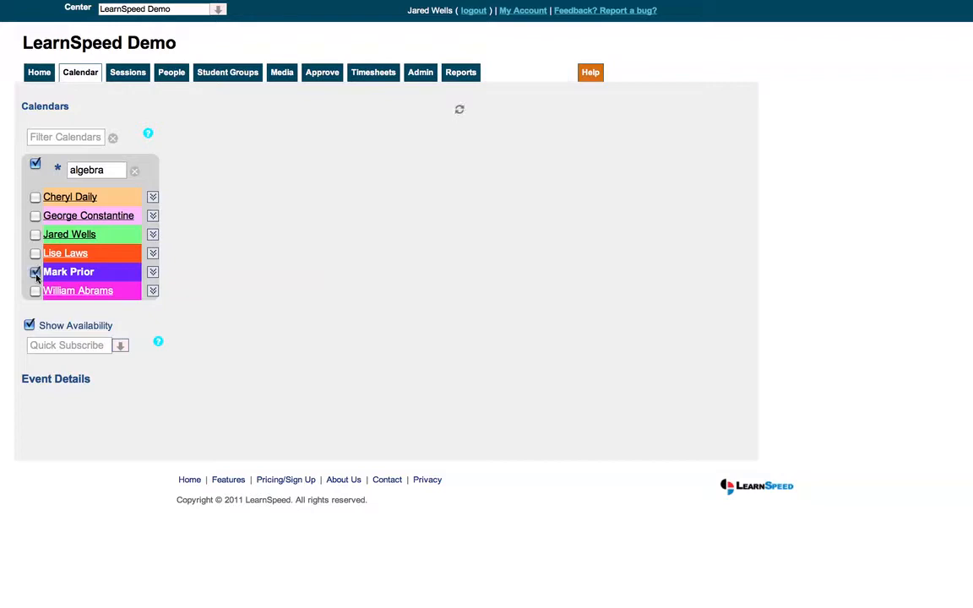
{"action": "left_click", "coordinate": [36, 165]}
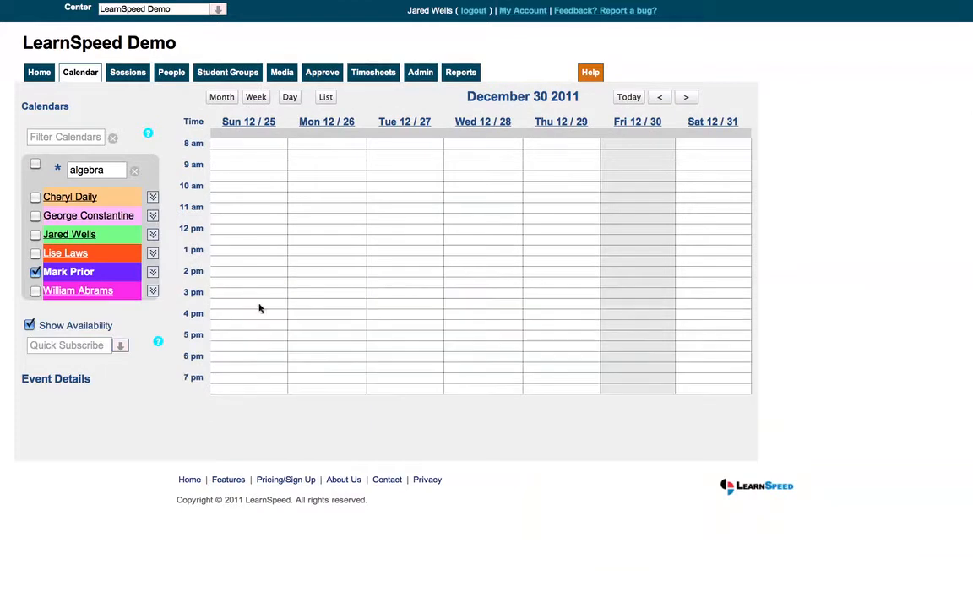
{"action": "left_click", "coordinate": [324, 368]}
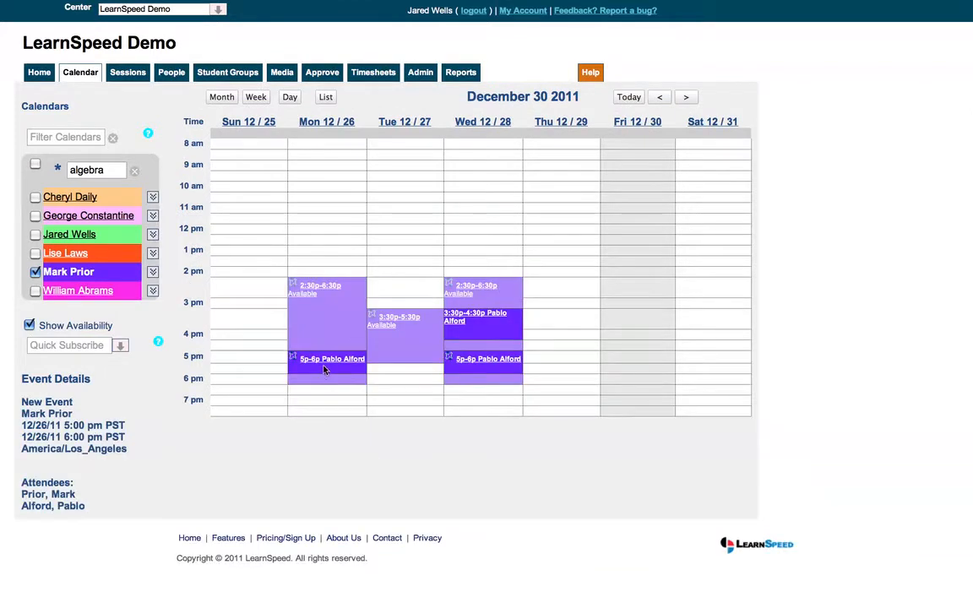
{"action": "left_click", "coordinate": [474, 366]}
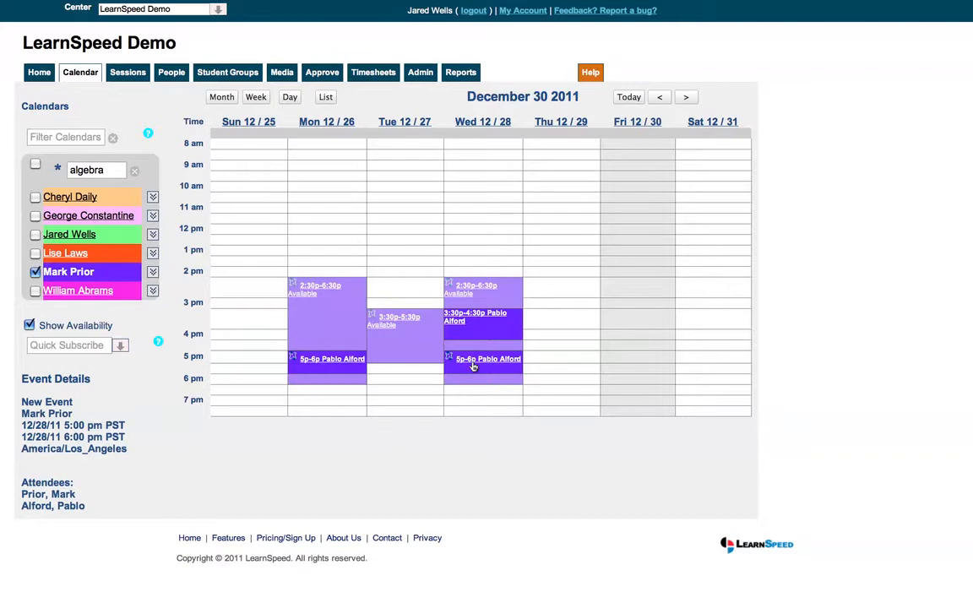